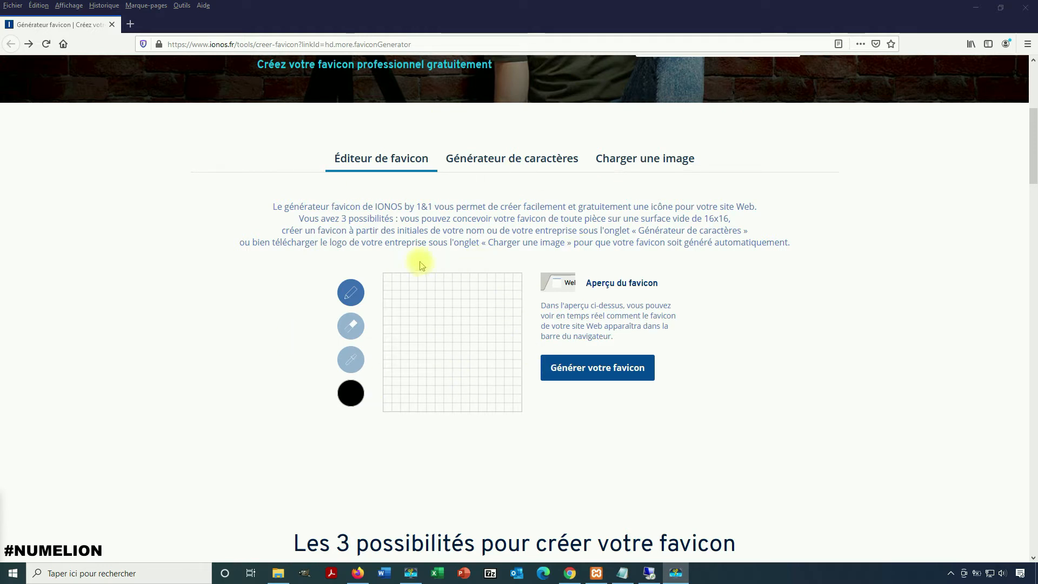
# - Draw a black closed, roughly oval outline across the favicon editor's 16x16 grid
pyautogui.scroll(5, 292, 229)
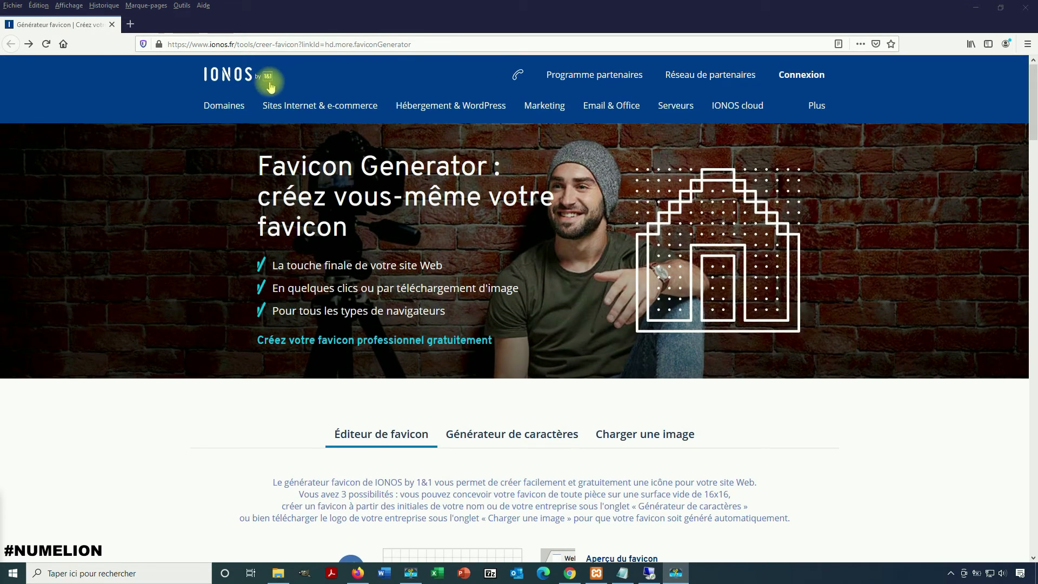
pyautogui.scroll(-9, 336, 273)
pyautogui.scroll(4, 665, 342)
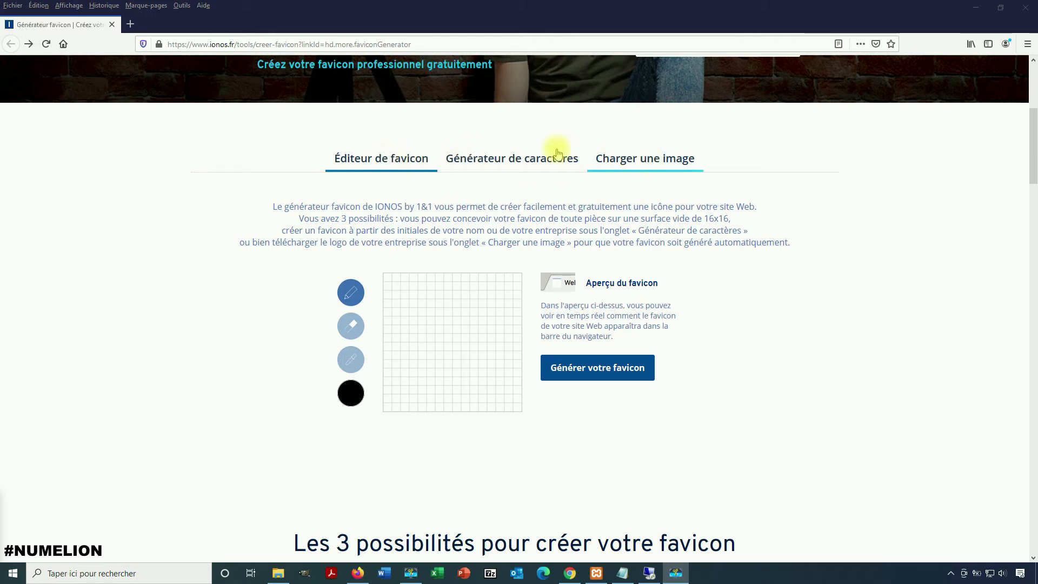
pyautogui.moveTo(422, 294)
pyautogui.mouseDown()
pyautogui.moveTo(513, 307)
pyautogui.moveTo(475, 362)
pyautogui.moveTo(422, 320)
pyautogui.moveTo(452, 305)
pyautogui.moveTo(513, 322)
pyautogui.moveTo(507, 355)
pyautogui.moveTo(465, 368)
pyautogui.moveTo(417, 354)
pyautogui.moveTo(414, 327)
pyautogui.moveTo(462, 302)
pyautogui.moveTo(514, 316)
pyautogui.mouseUp()
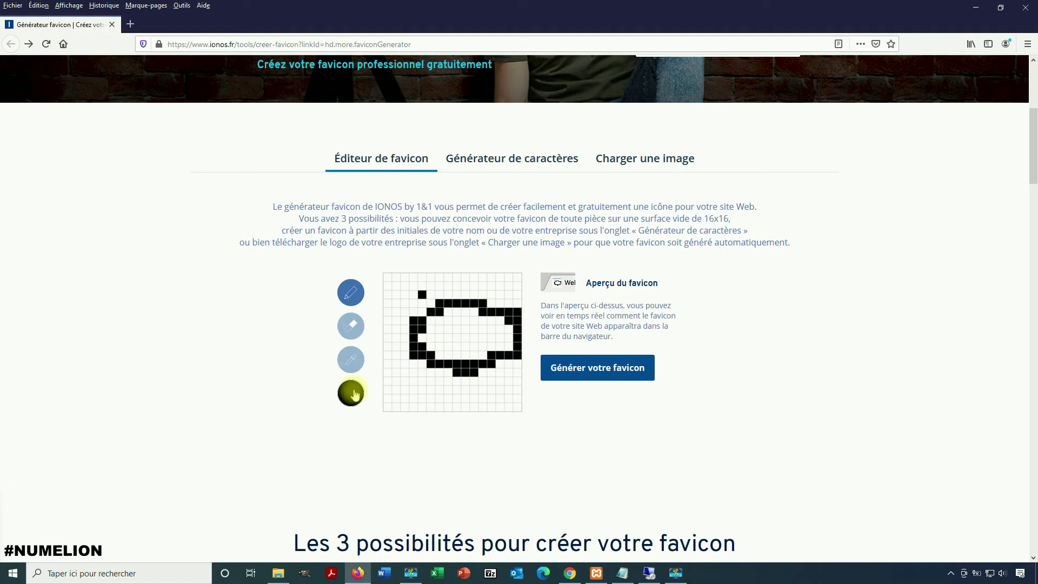
# - Change the drawing colour to blue-violet and draw a vertical stem with a horizontal base below the black outline
pyautogui.click(357, 395)
pyautogui.moveTo(397, 358); pyautogui.dragTo(413, 321)
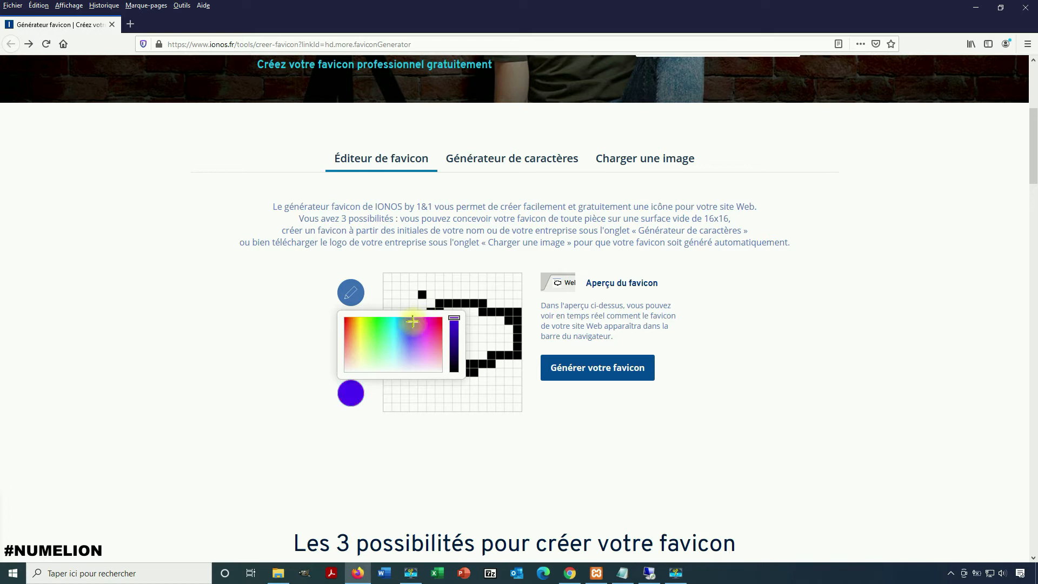
pyautogui.click(463, 389)
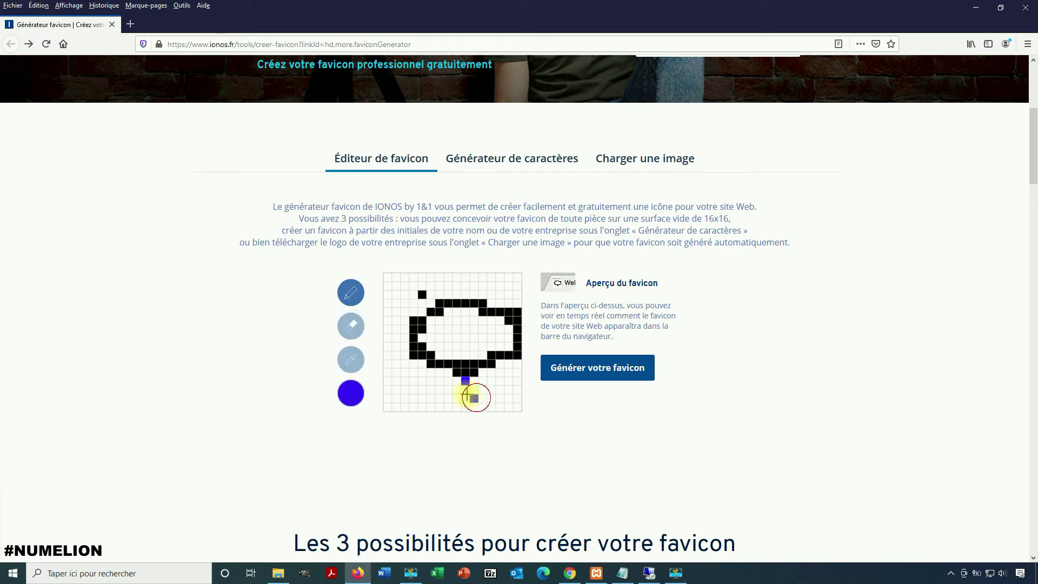
pyautogui.moveTo(468, 399); pyautogui.dragTo(499, 411)
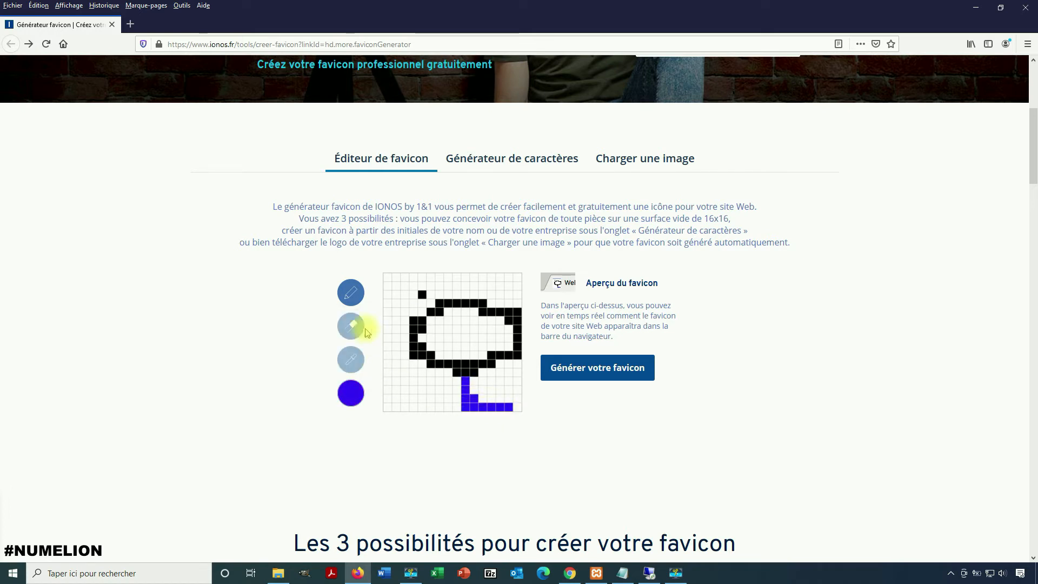
# - Erase the left side of the black outline and the isolated black pixel above it
pyautogui.click(351, 325)
pyautogui.moveTo(417, 344)
pyautogui.mouseDown()
pyautogui.moveTo(407, 326)
pyautogui.moveTo(411, 335)
pyautogui.mouseUp()
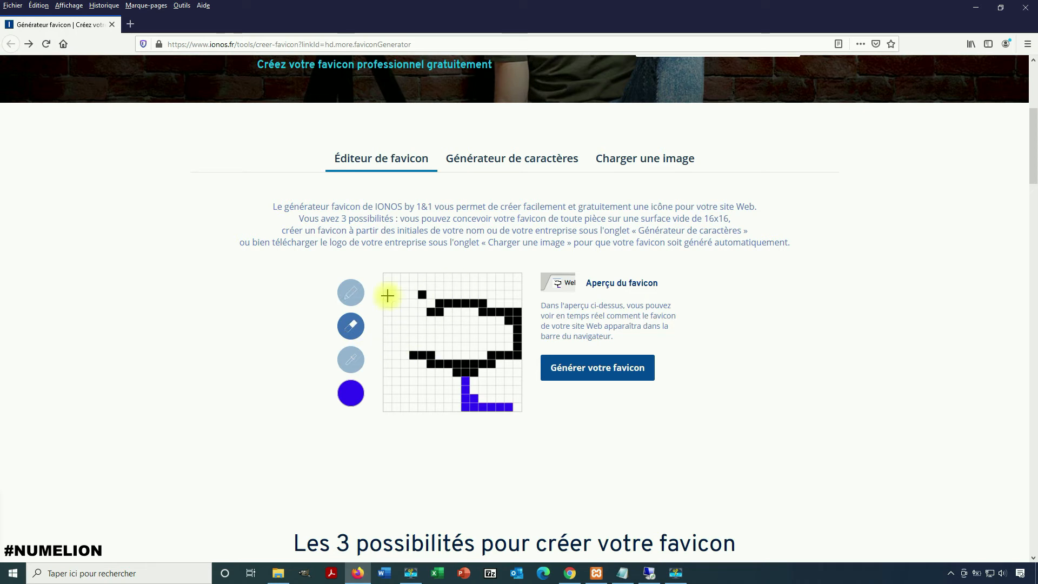
# - Sample black from the drawing with the colour picker and redraw the missing left side of the outline
pyautogui.click(351, 359)
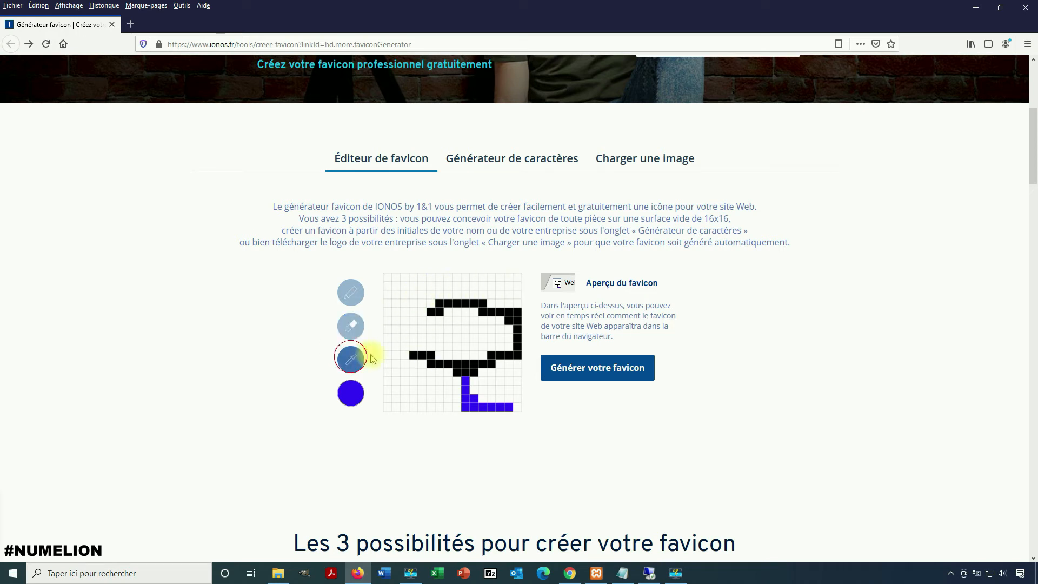
pyautogui.click(469, 398)
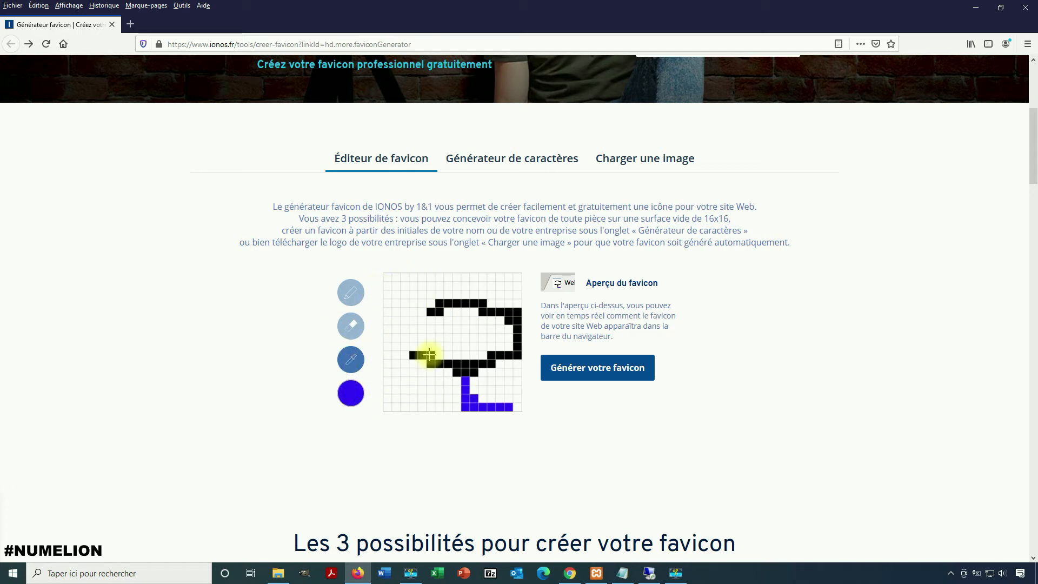
pyautogui.click(460, 368)
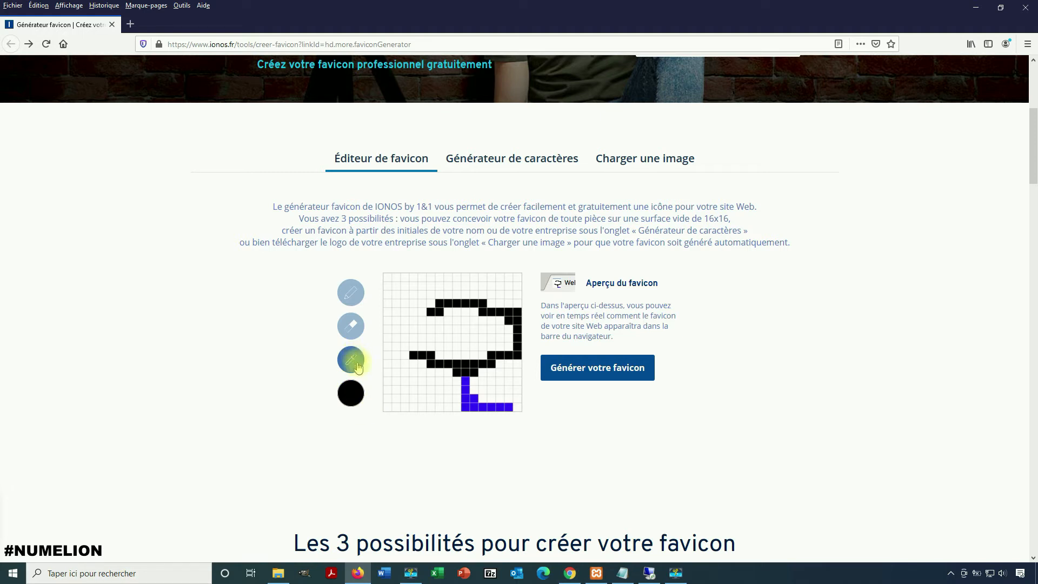
pyautogui.click(352, 293)
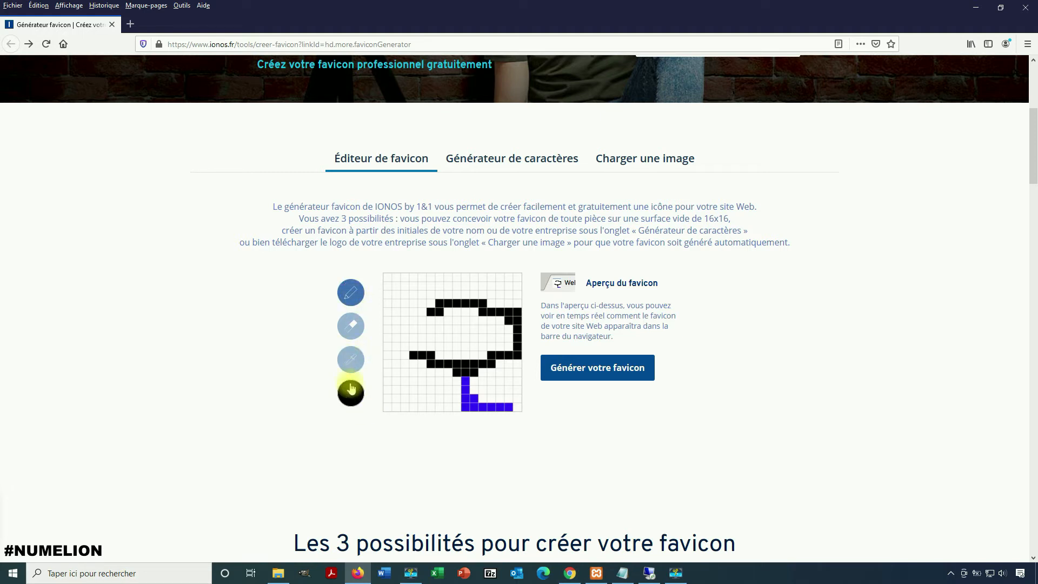
pyautogui.moveTo(414, 337); pyautogui.dragTo(422, 311)
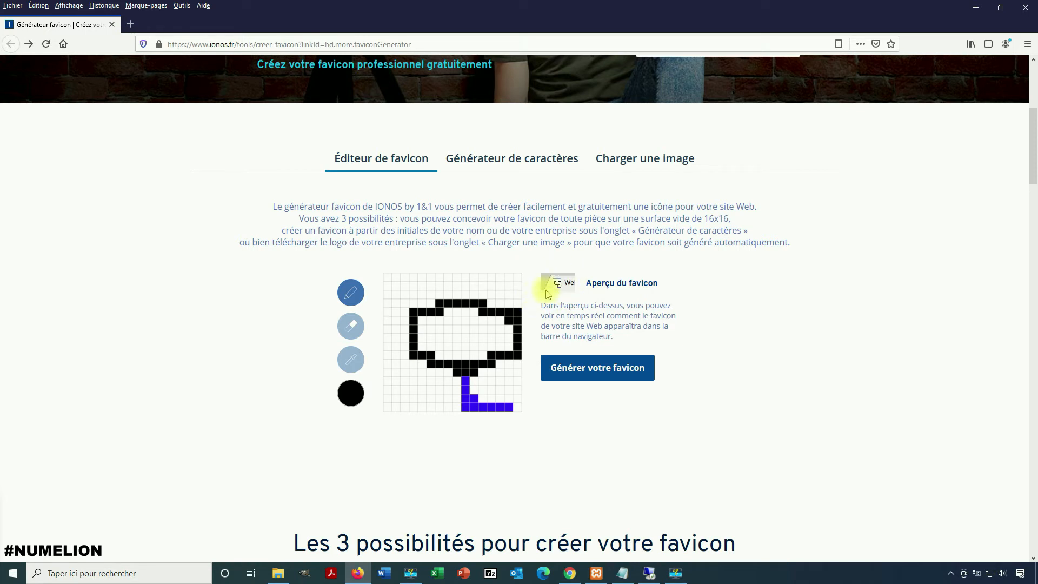
# - In the character generator, set the favicon's first letter to M and its second letter to G
pyautogui.click(512, 158)
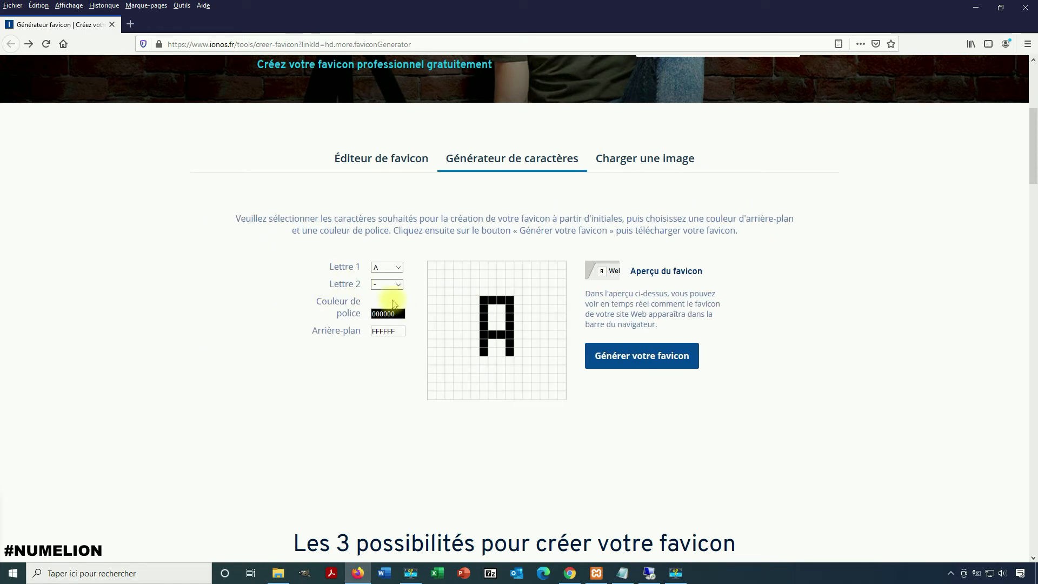
pyautogui.click(382, 272)
pyautogui.scroll(-2, 380, 390)
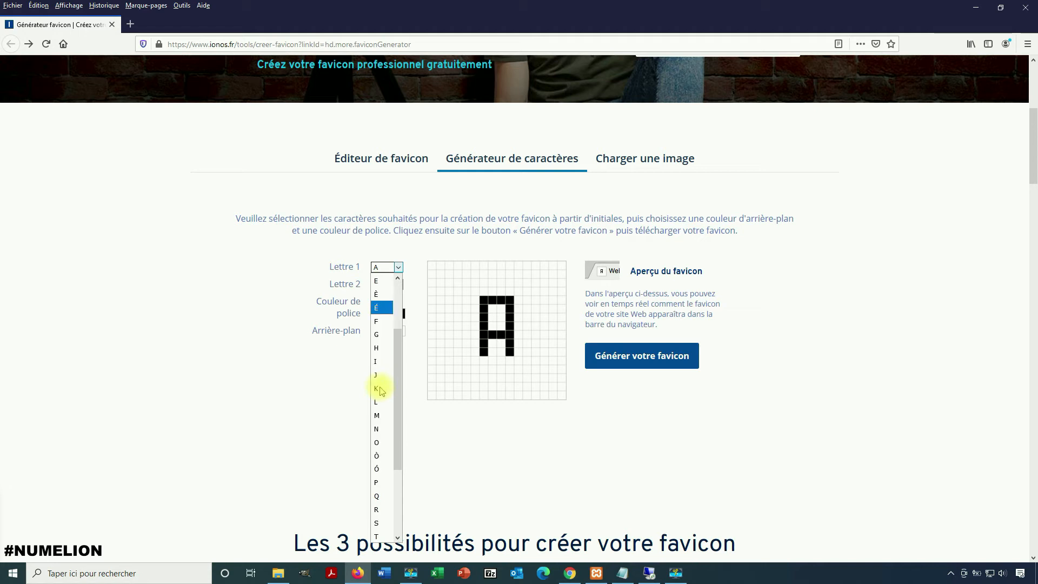
pyautogui.click(380, 414)
pyautogui.click(385, 285)
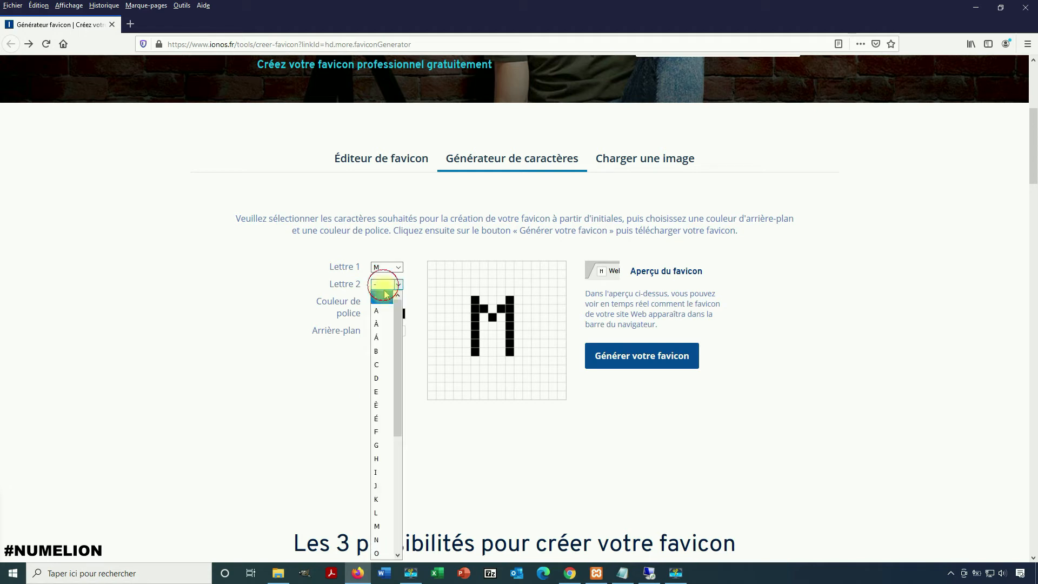
pyautogui.click(378, 400)
# - Set the favicon's font colour to red (FF0000)
pyautogui.click(385, 313)
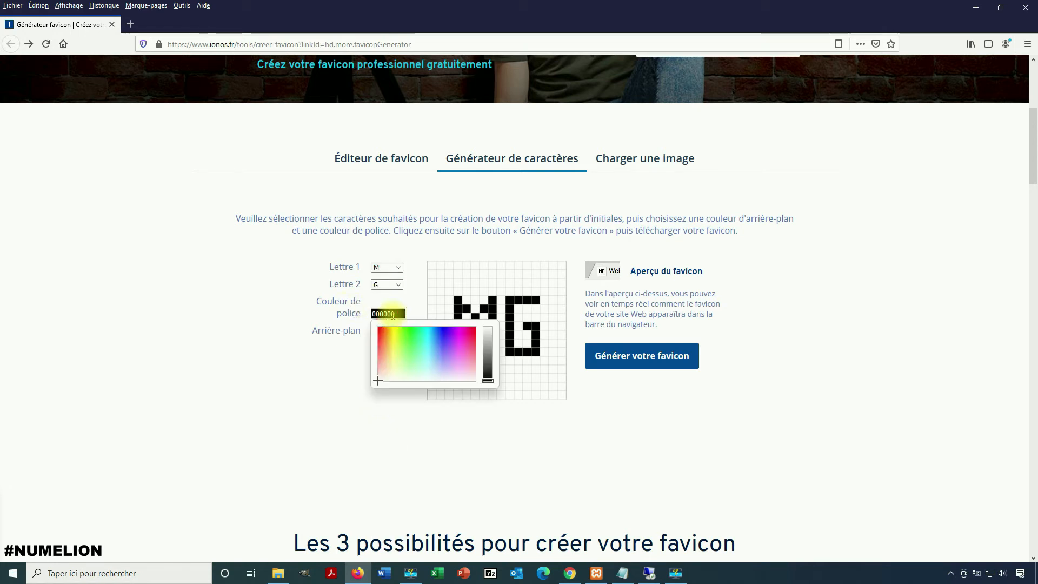
pyautogui.click(379, 326)
pyautogui.click(377, 326)
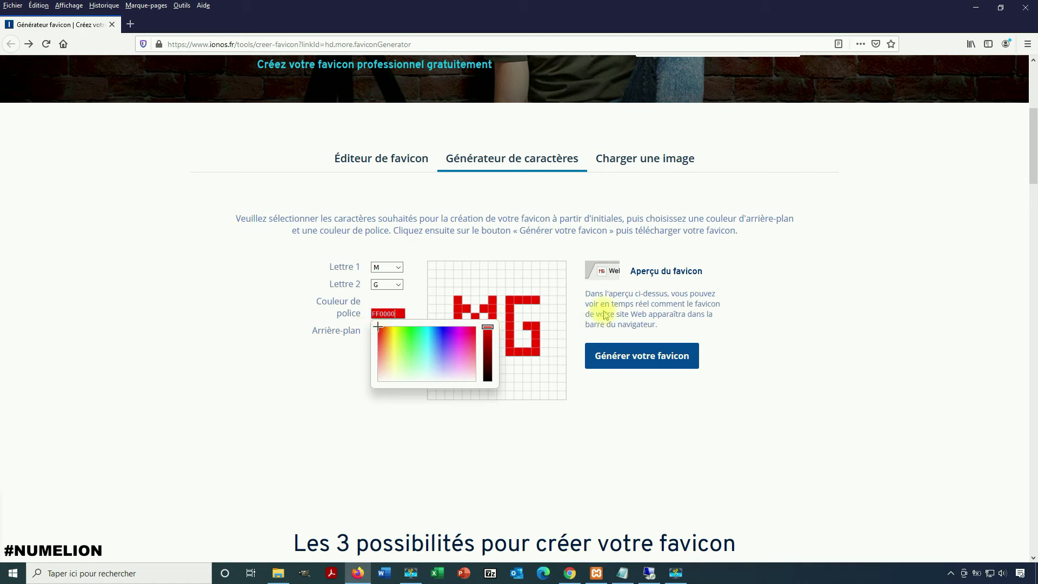
pyautogui.click(312, 377)
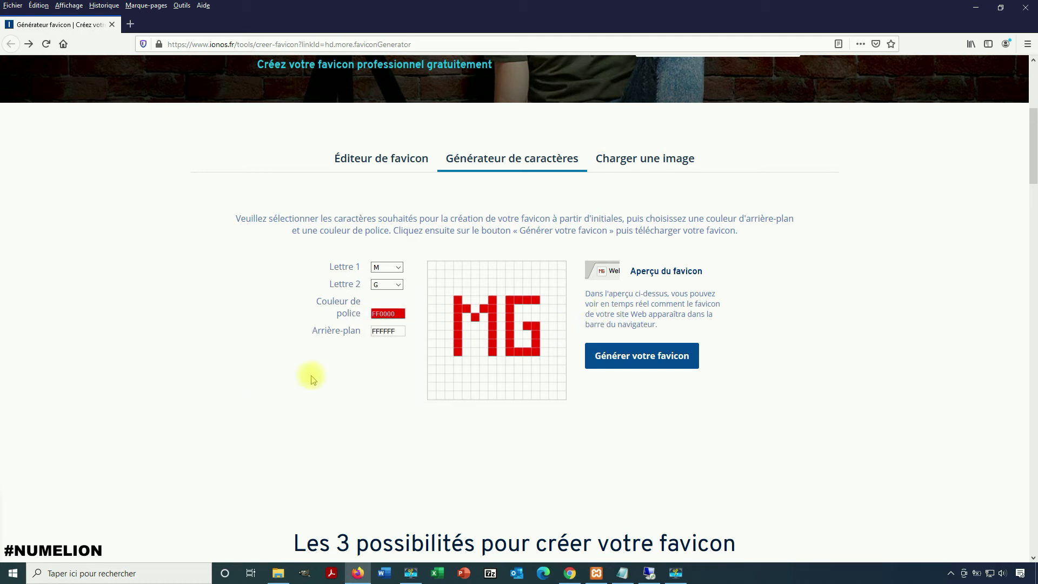
# - Set the favicon's background colour to black (000000)
pyautogui.click(398, 332)
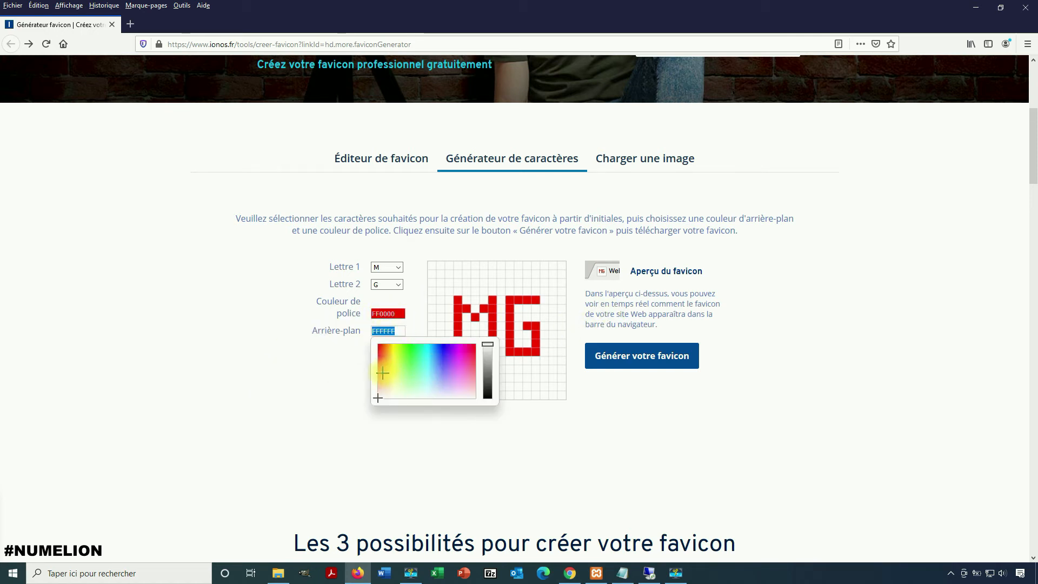
pyautogui.moveTo(382, 373); pyautogui.dragTo(491, 412)
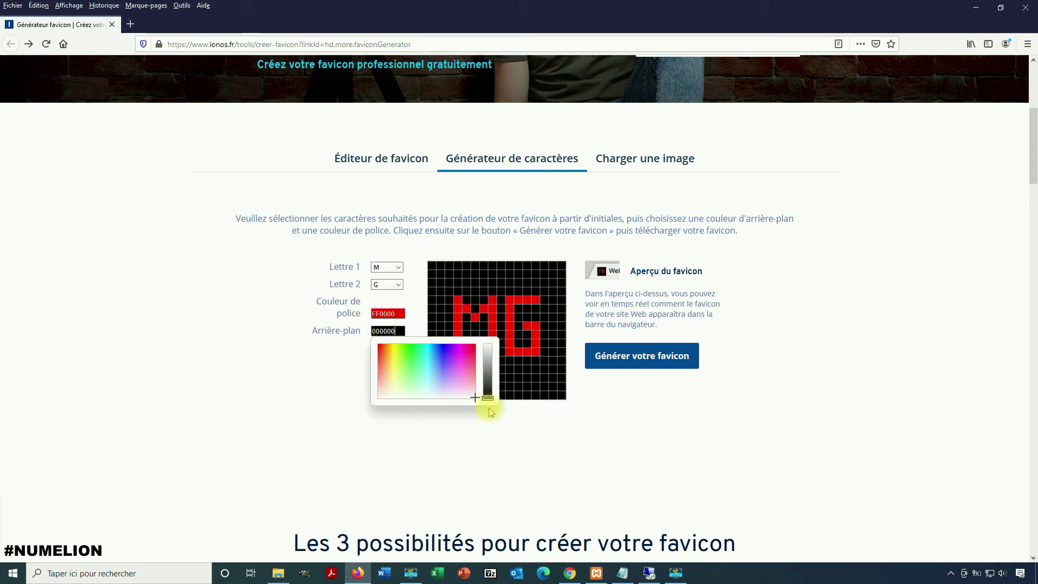
pyautogui.click(673, 433)
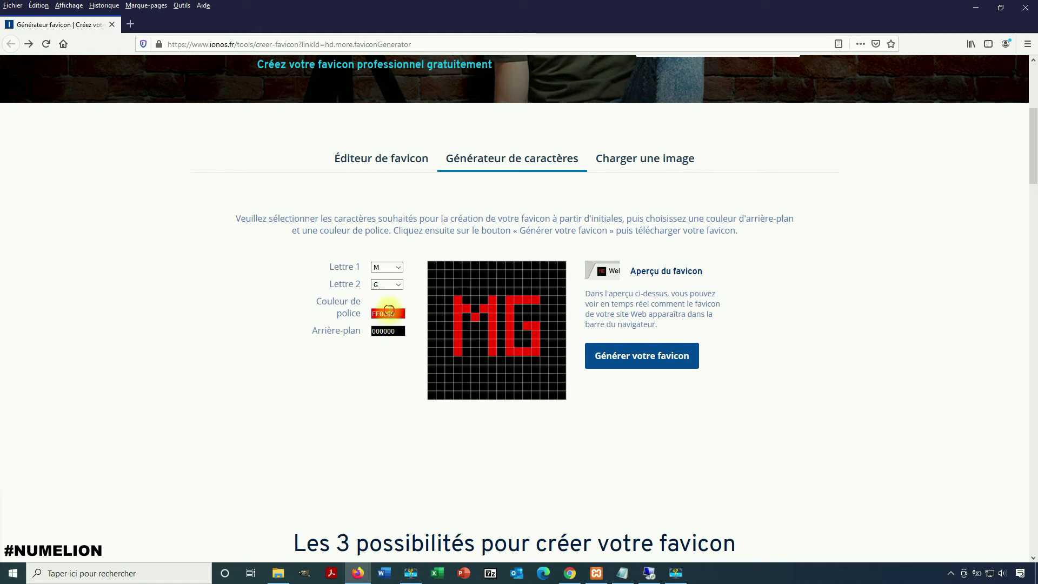
# - Set the favicon's font colour to white (FFFFFF)
pyautogui.click(388, 314)
pyautogui.click(396, 344)
pyautogui.moveTo(405, 373); pyautogui.dragTo(434, 381)
pyautogui.click(775, 359)
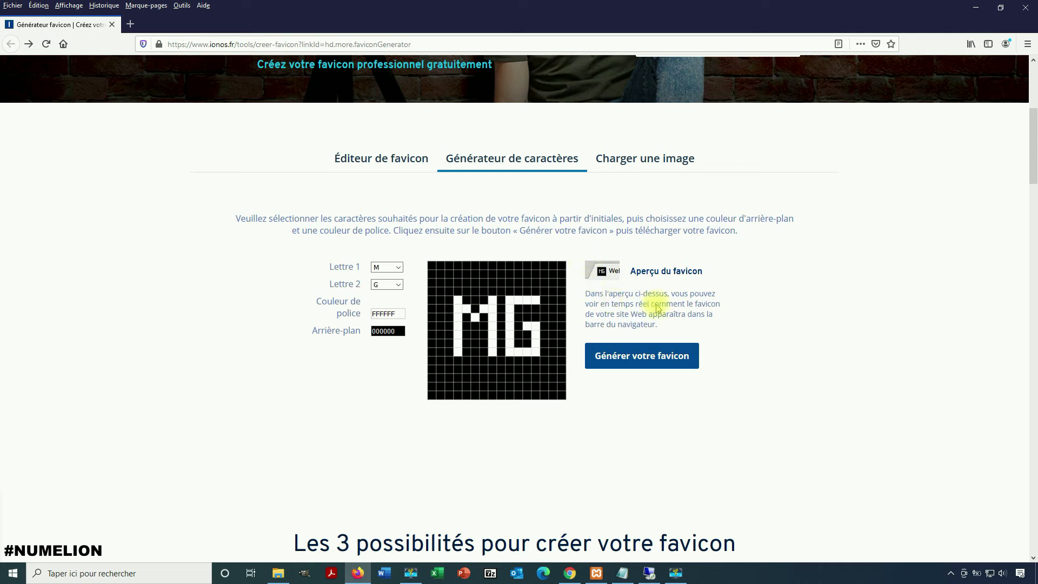
# - Look at the image upload option and its file size, format and resolution requirements
pyautogui.click(641, 162)
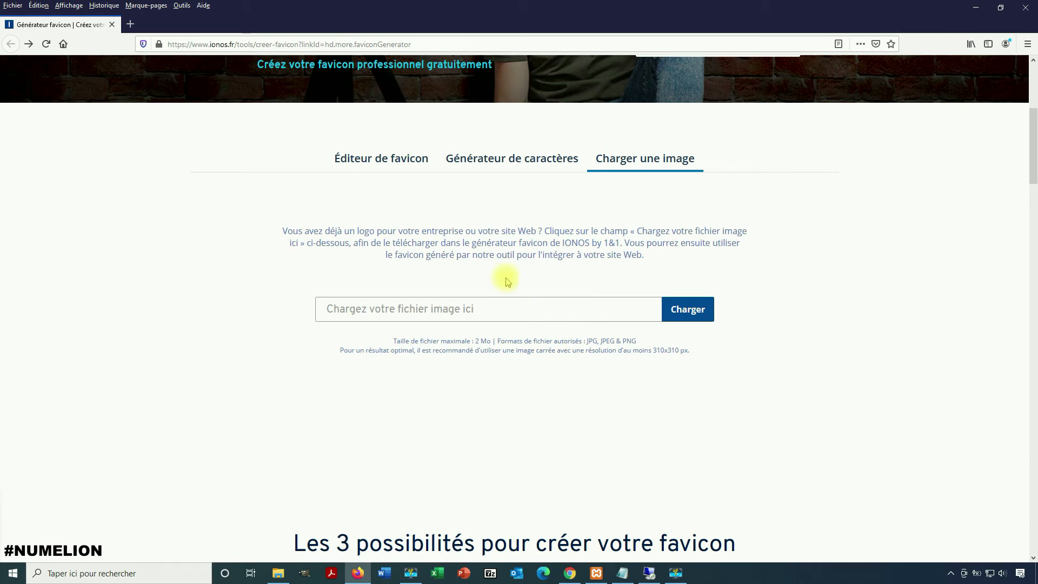
pyautogui.scroll(-3, 716, 334)
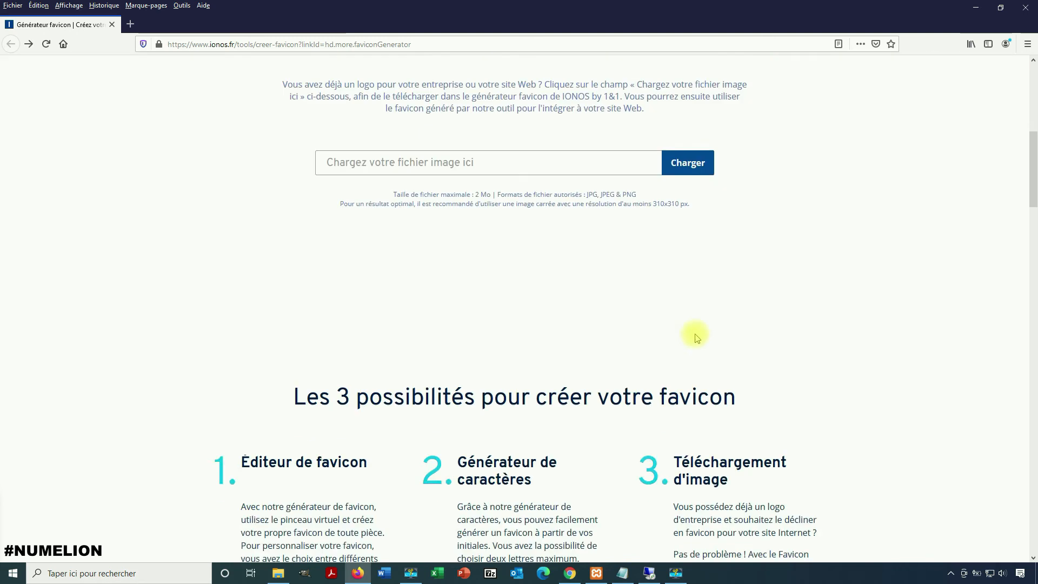
pyautogui.scroll(4, 695, 336)
# - Return to the character generator, generate the MG favicon and save the resulting zip archive
pyautogui.click(496, 215)
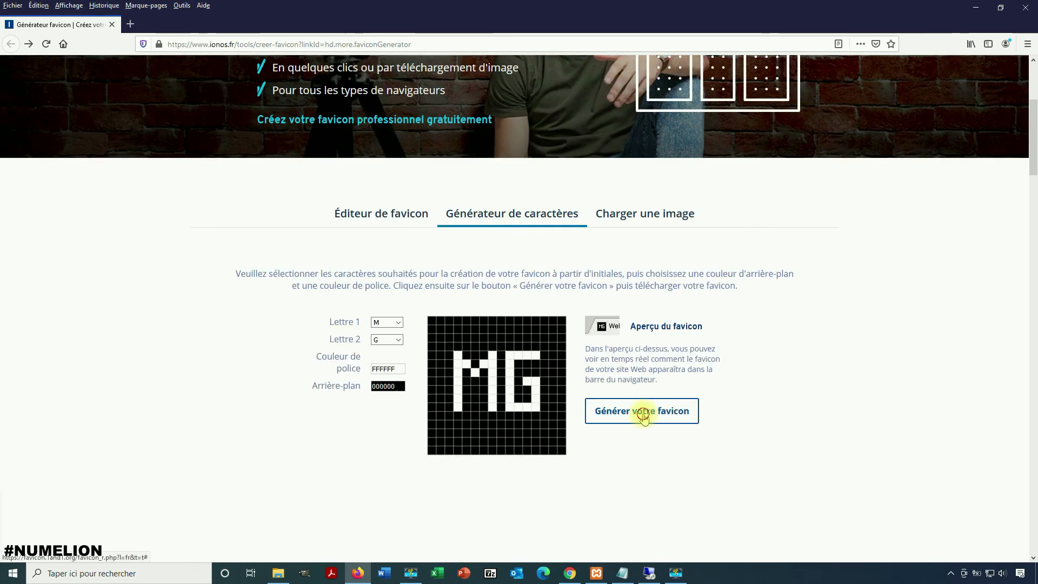
pyautogui.click(643, 413)
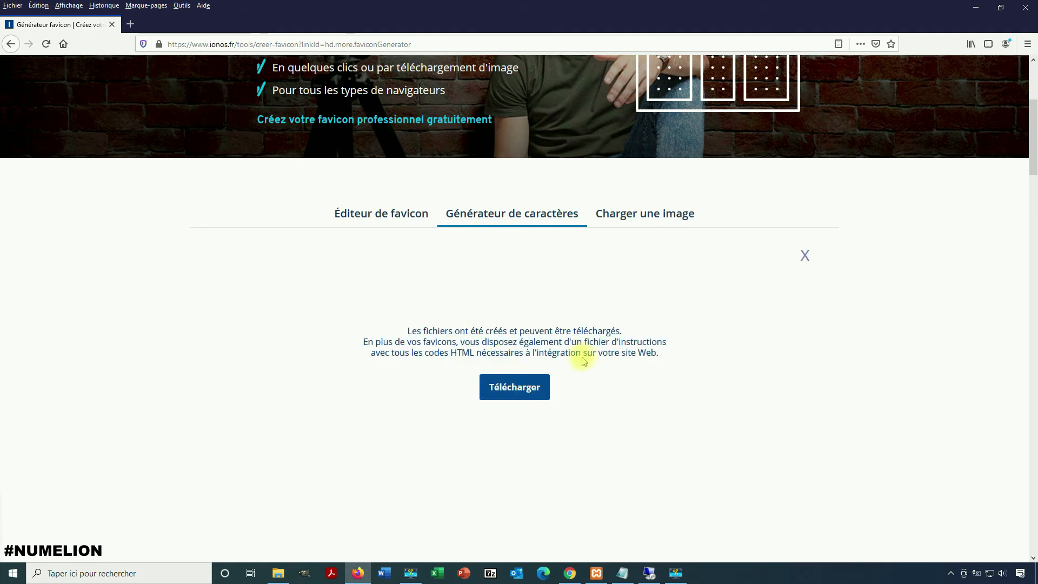
pyautogui.click(544, 397)
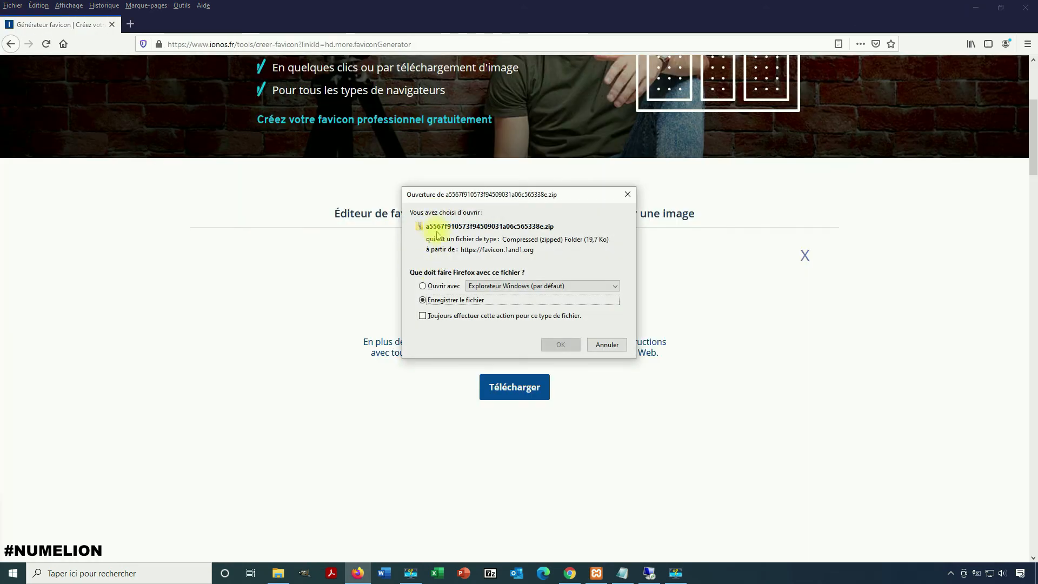
pyautogui.click(560, 344)
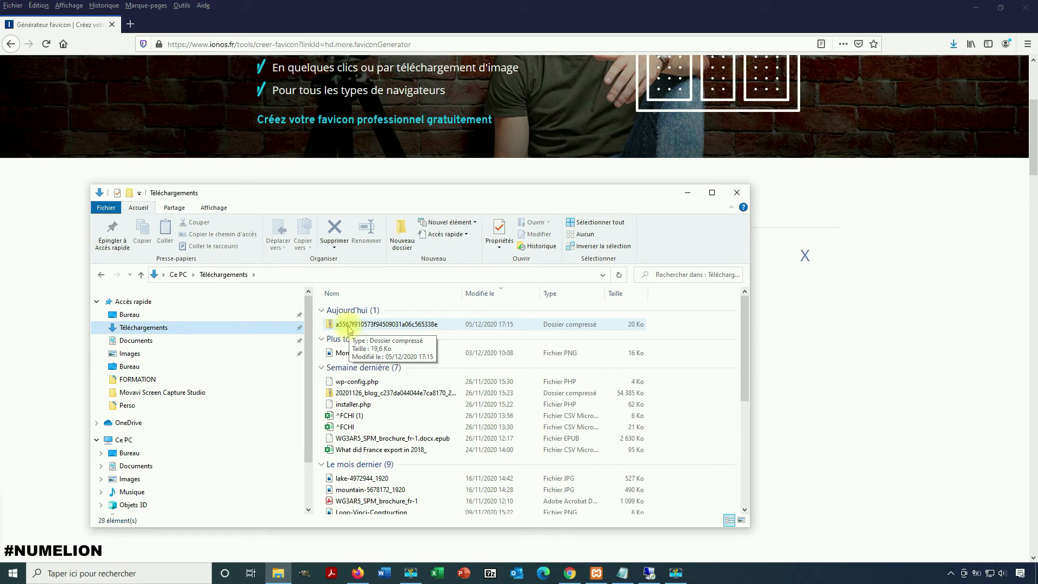
# - Extract the downloaded favicon archive in the Downloads folder and look through the generated icon files
pyautogui.rightClick(349, 327)
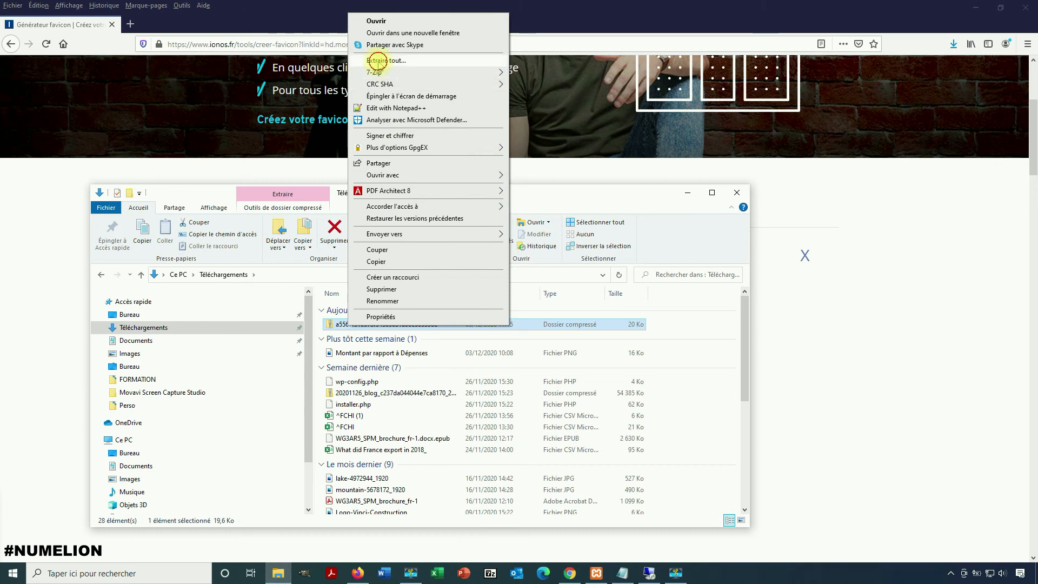
pyautogui.click(378, 60)
pyautogui.click(611, 391)
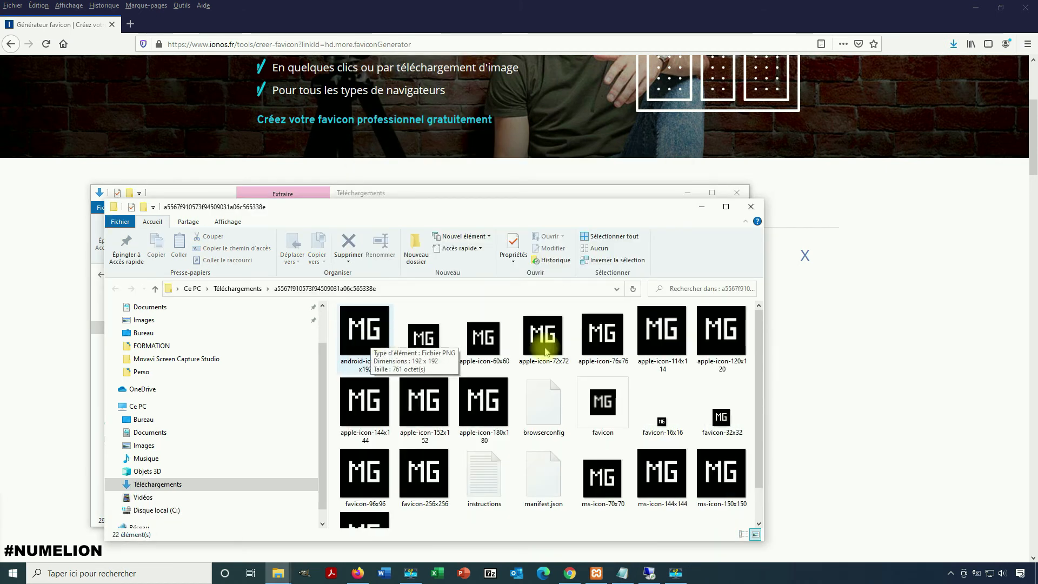
pyautogui.scroll(-1, 568, 354)
pyautogui.scroll(1, 424, 419)
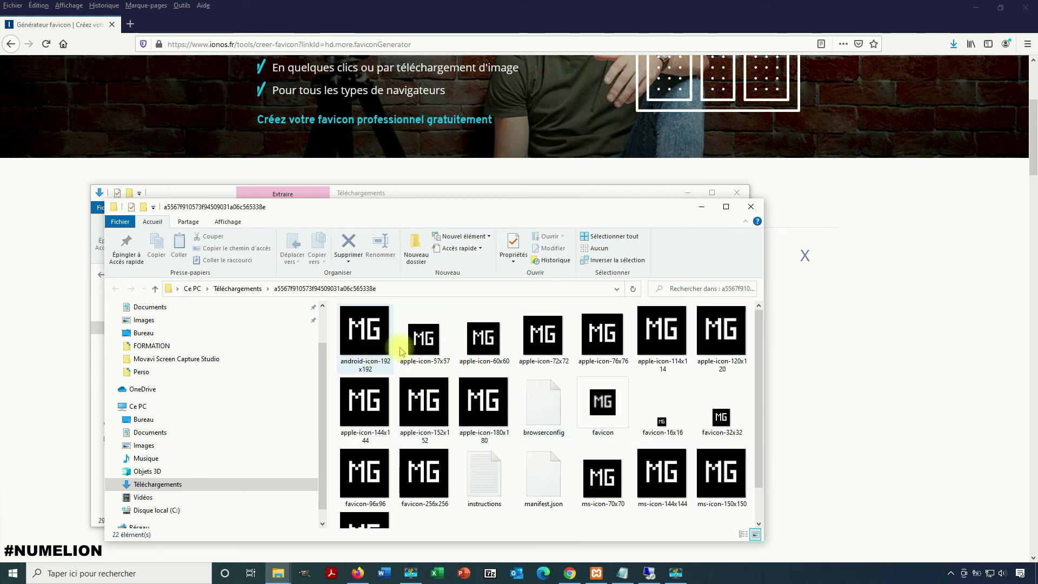
pyautogui.scroll(-1, 405, 358)
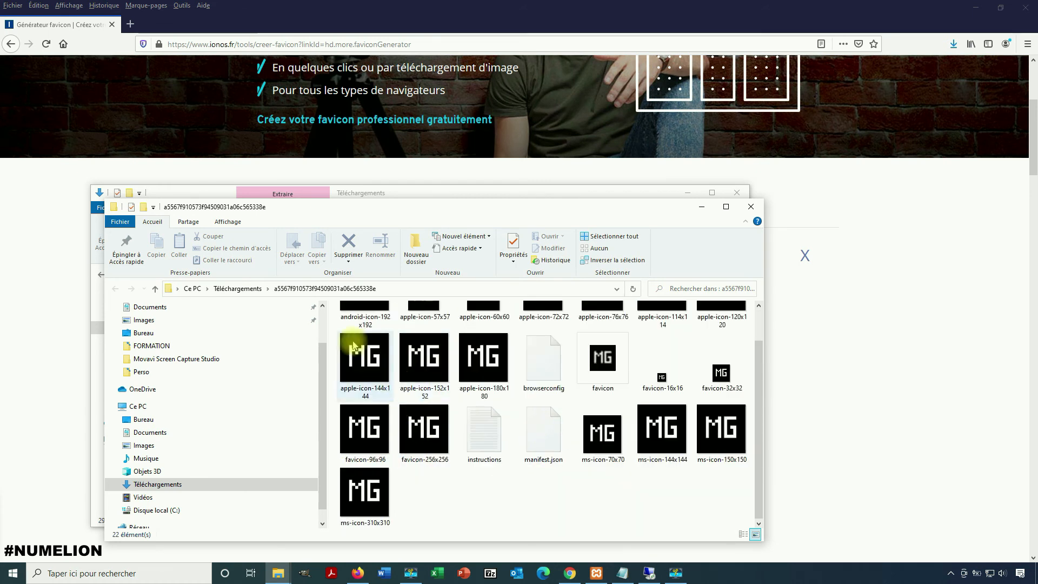
pyautogui.scroll(1, 390, 445)
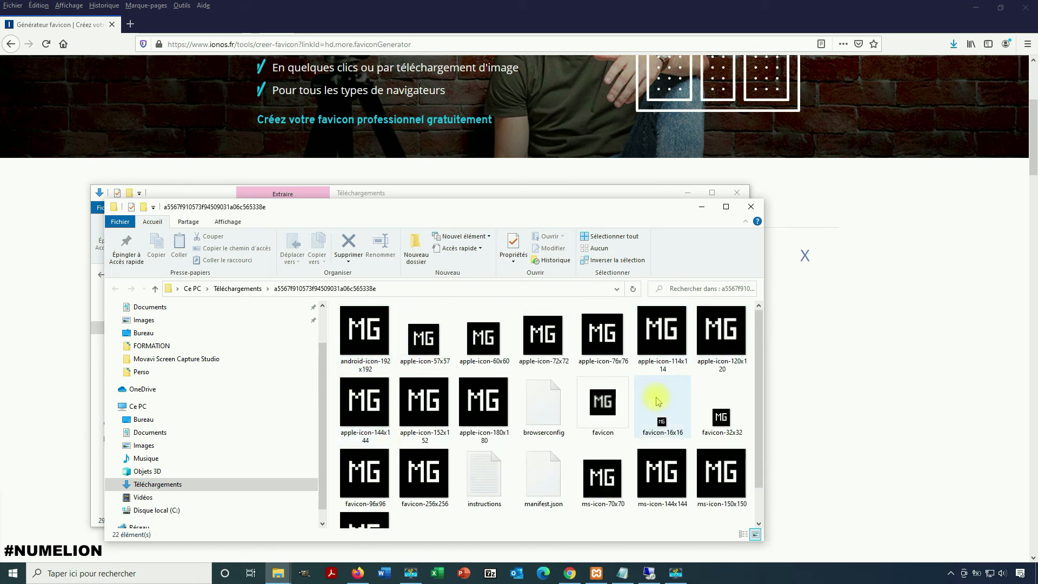
pyautogui.moveTo(658, 402)
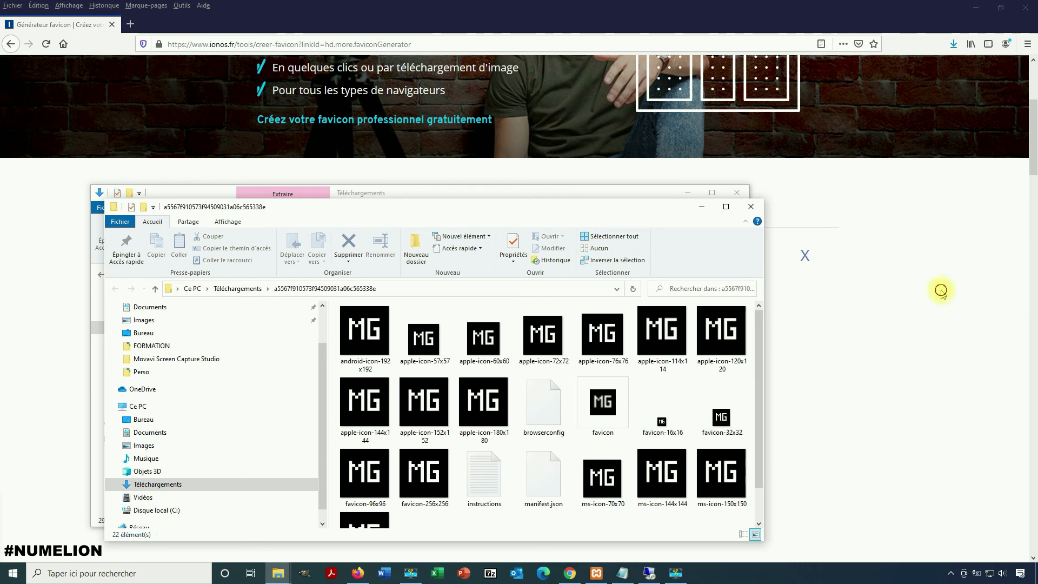
# - Switch back to the favicon generator in Firefox and open the option for creating a favicon from an image
pyautogui.click(876, 291)
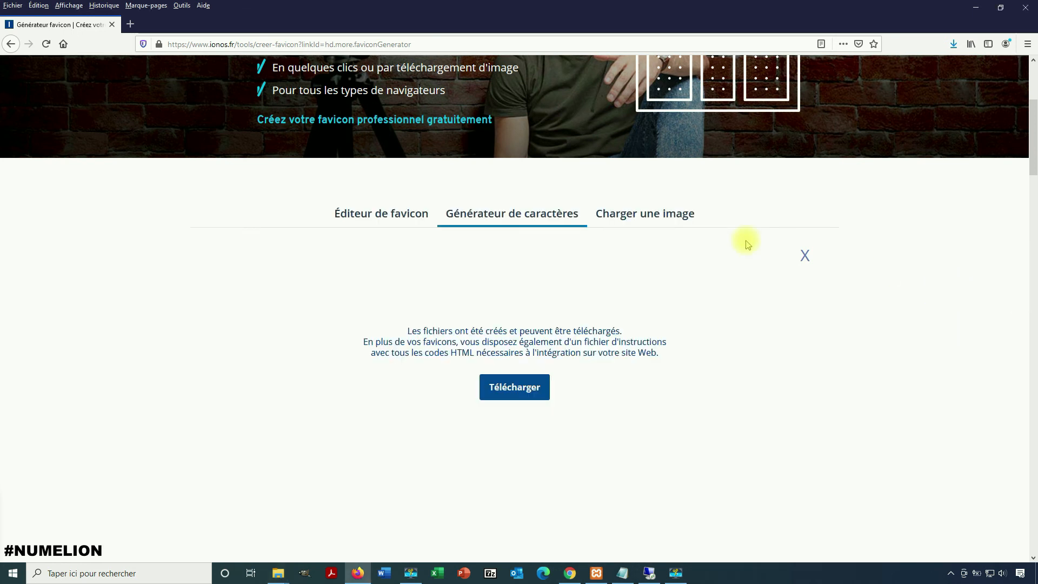
pyautogui.click(678, 213)
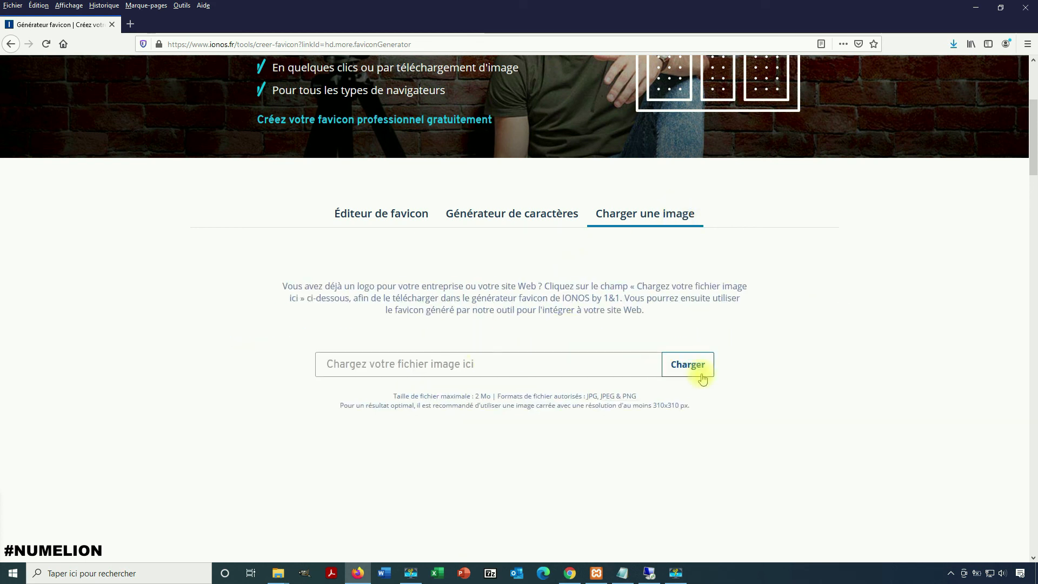